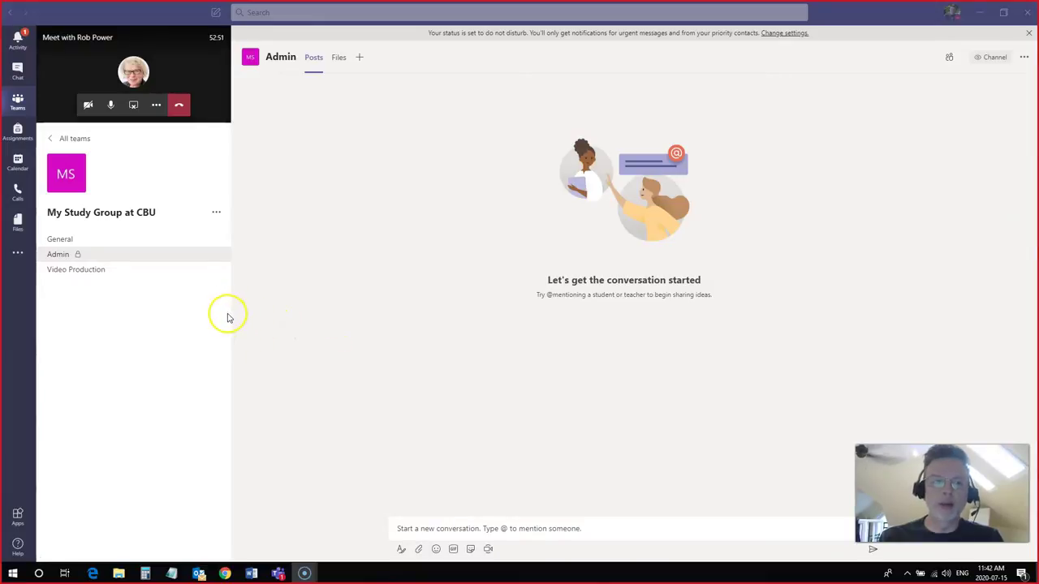
Create a calendar meeting titled "Group Project Planning" for July 16, 2020, from 10:30 AM to 11:00 AM
click(105, 242)
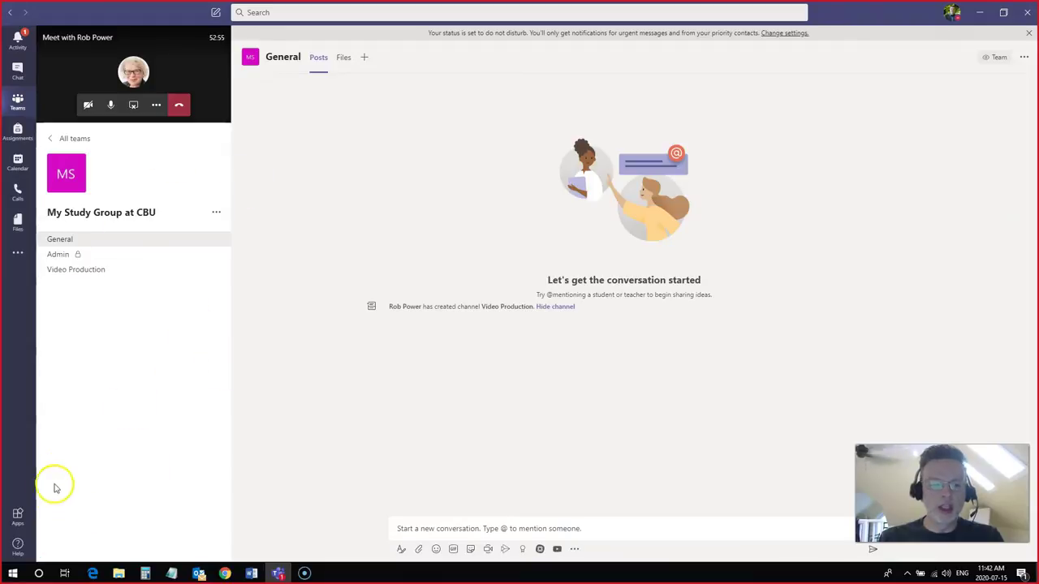
click(17, 165)
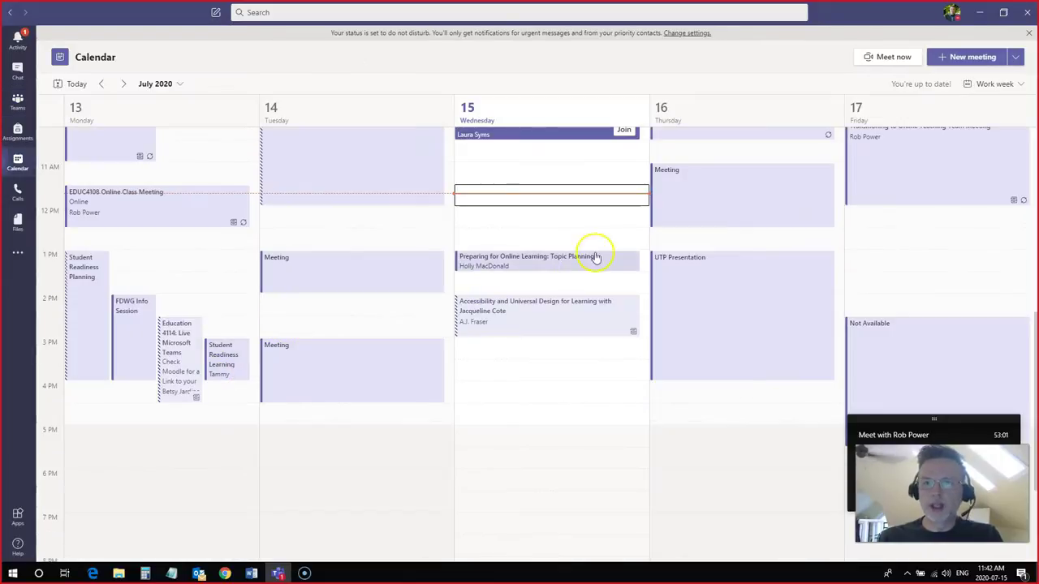
scroll(571, 251, up, 1)
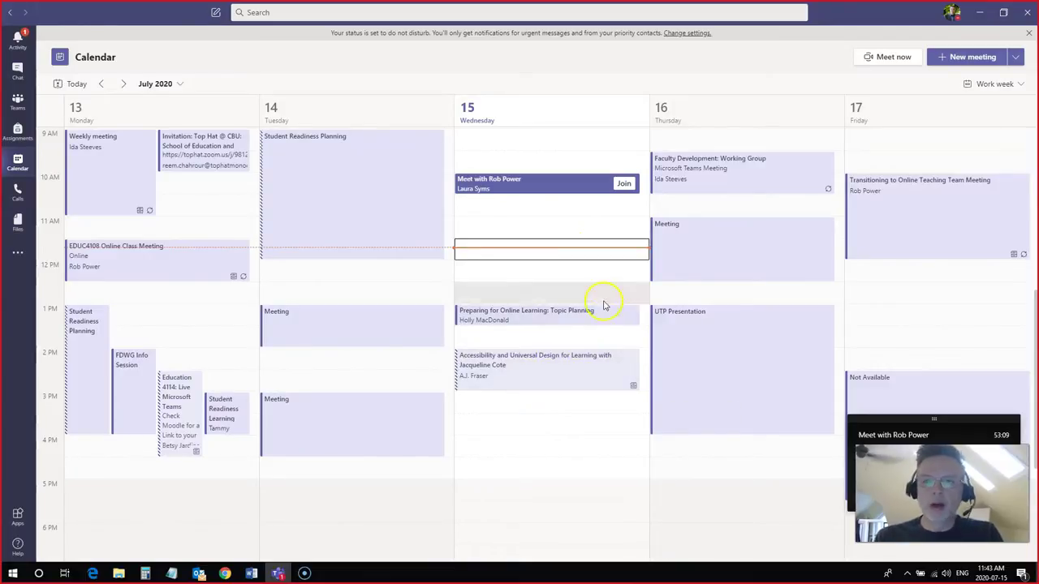
click(677, 208)
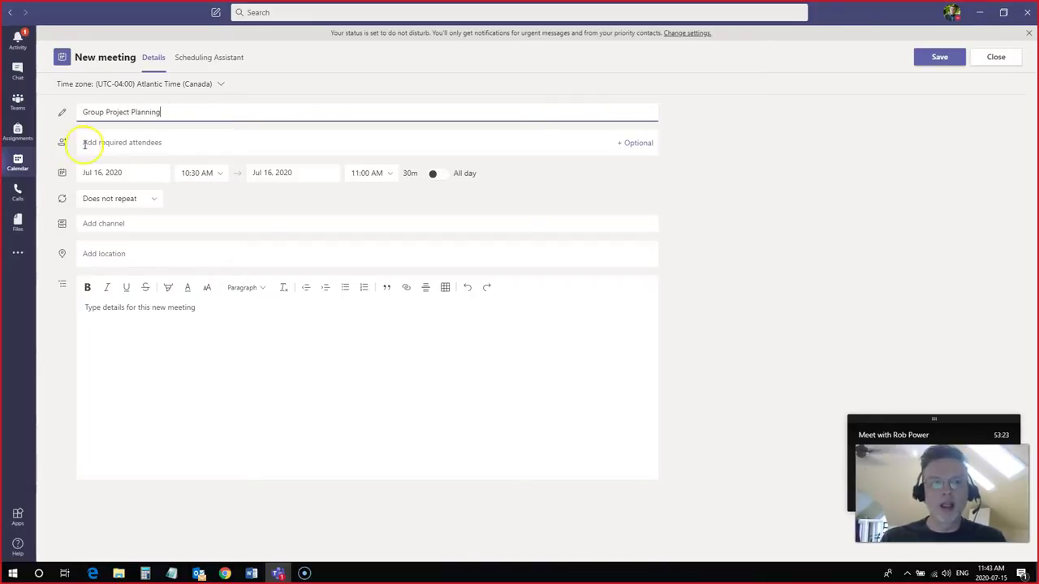
Add a colleague as a required attendee of the meeting, and remove that attendee again
click(115, 144)
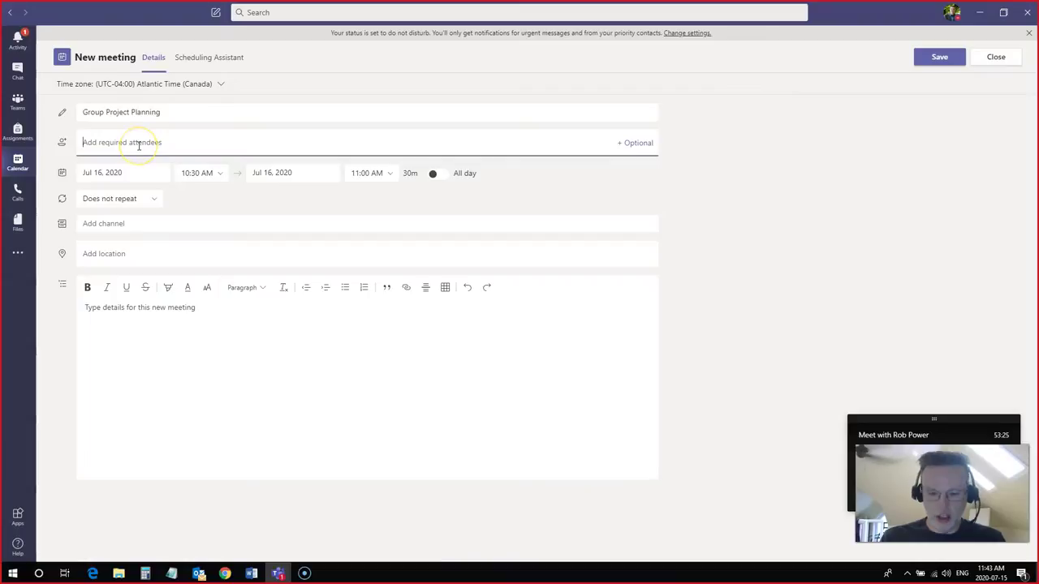
text(Laura)
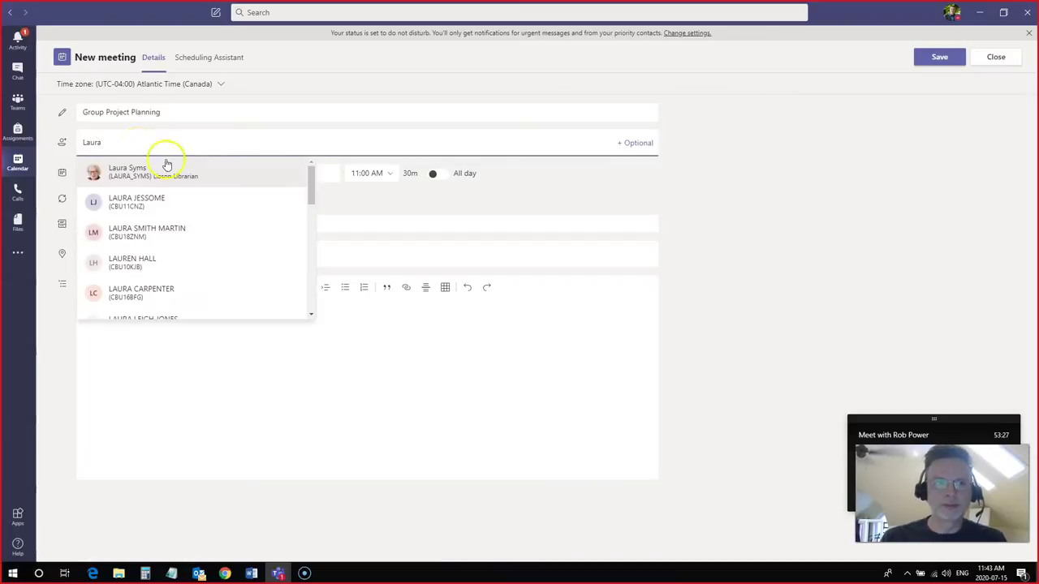
click(152, 171)
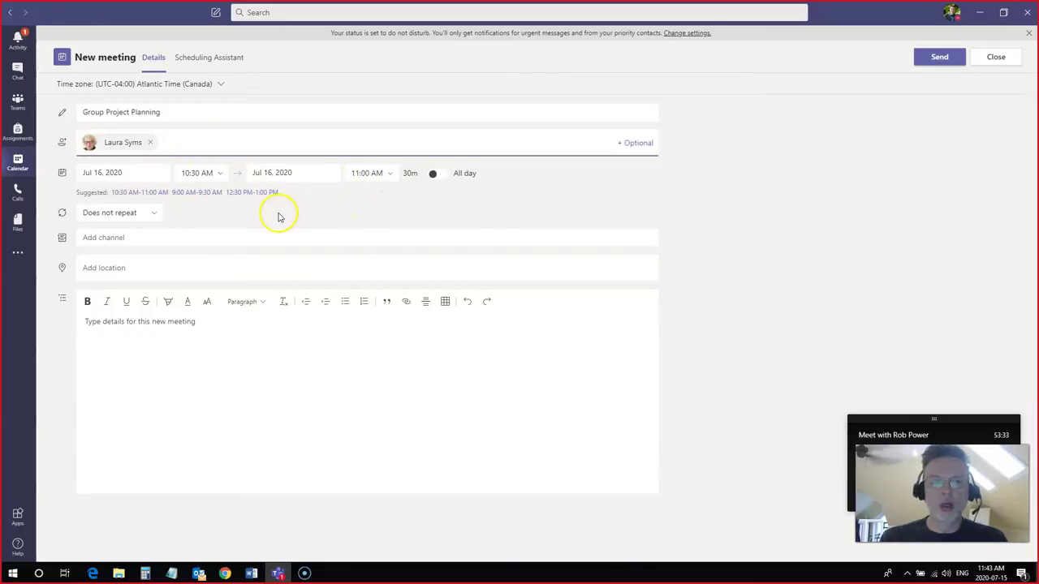
click(150, 142)
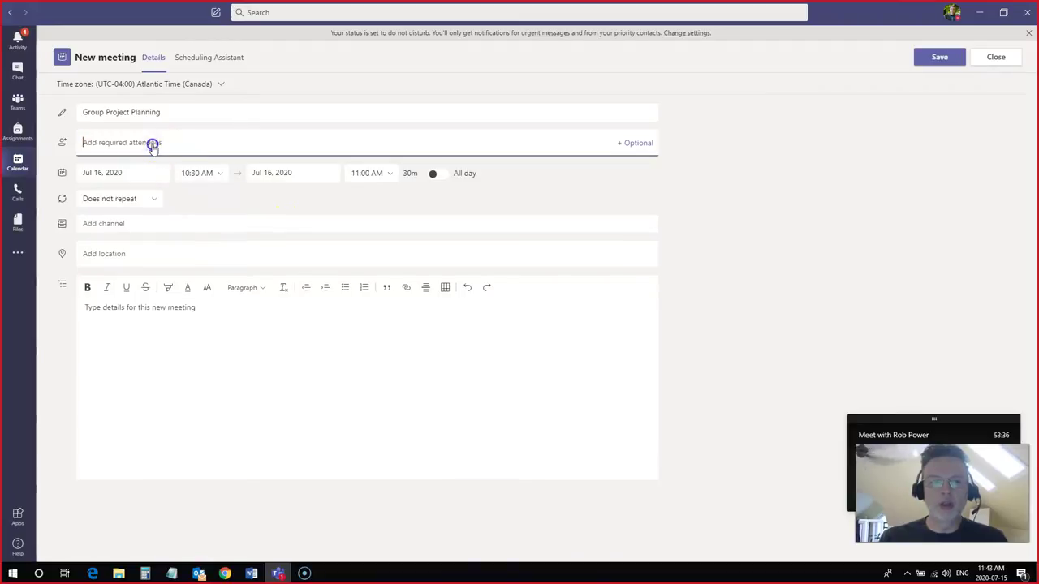
Assign the meeting to the General channel of the team My Study Group at CBU
click(128, 225)
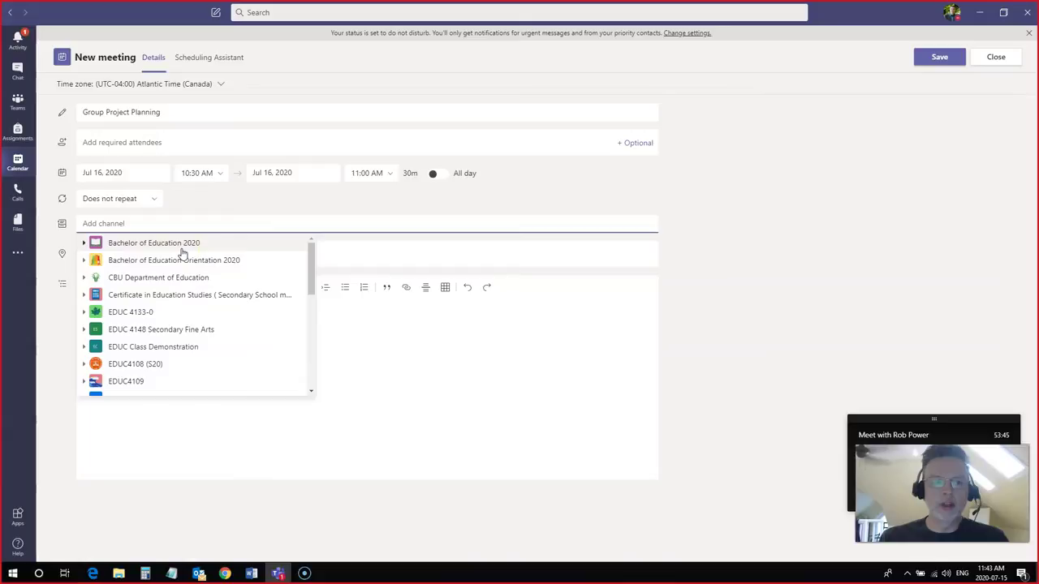
scroll(182, 254, down, 1)
scroll(182, 254, down, 1)
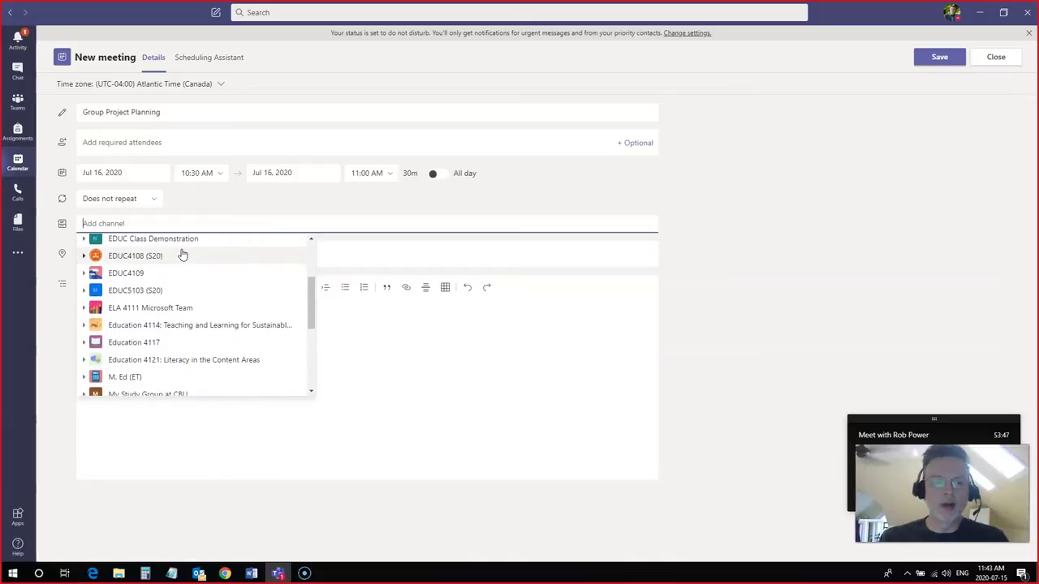
scroll(183, 255, down, 1)
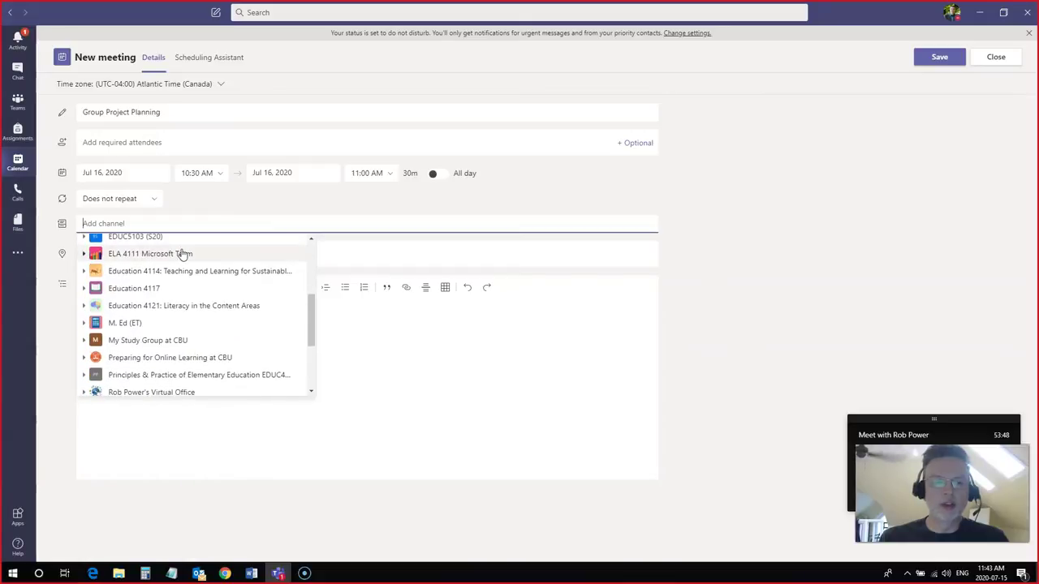
click(141, 341)
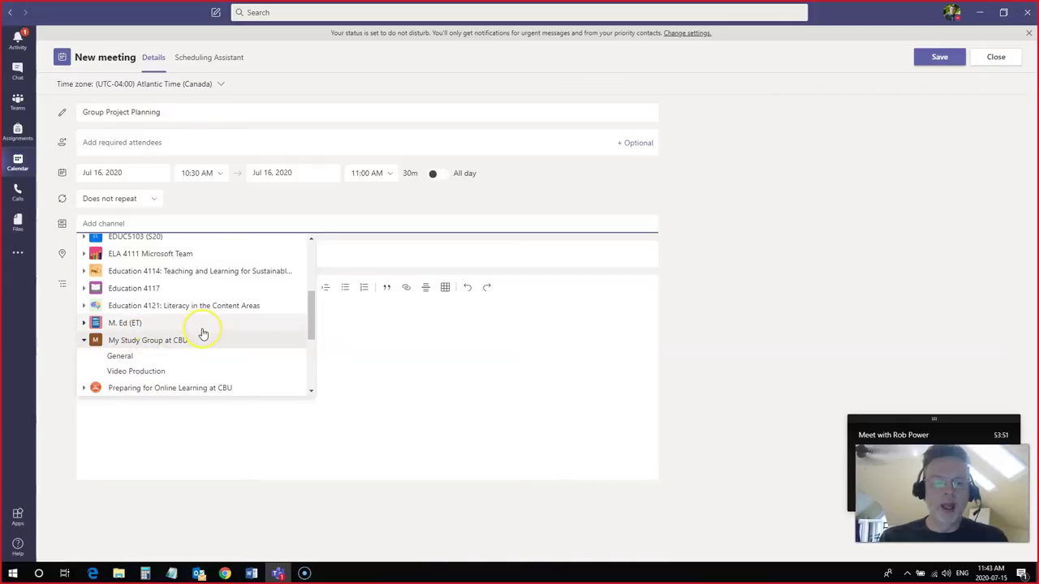
scroll(203, 334, down, 1)
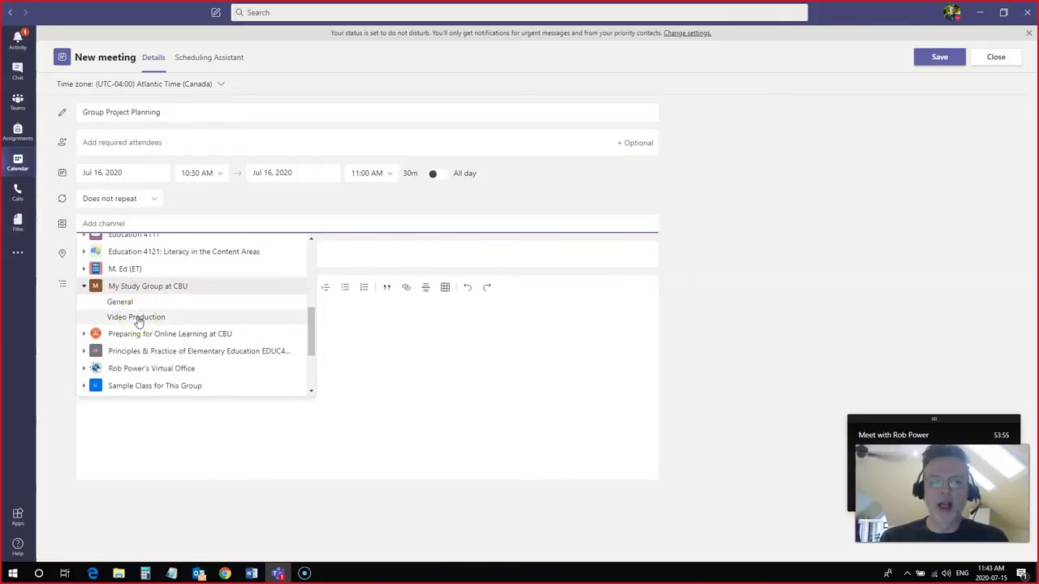
click(163, 317)
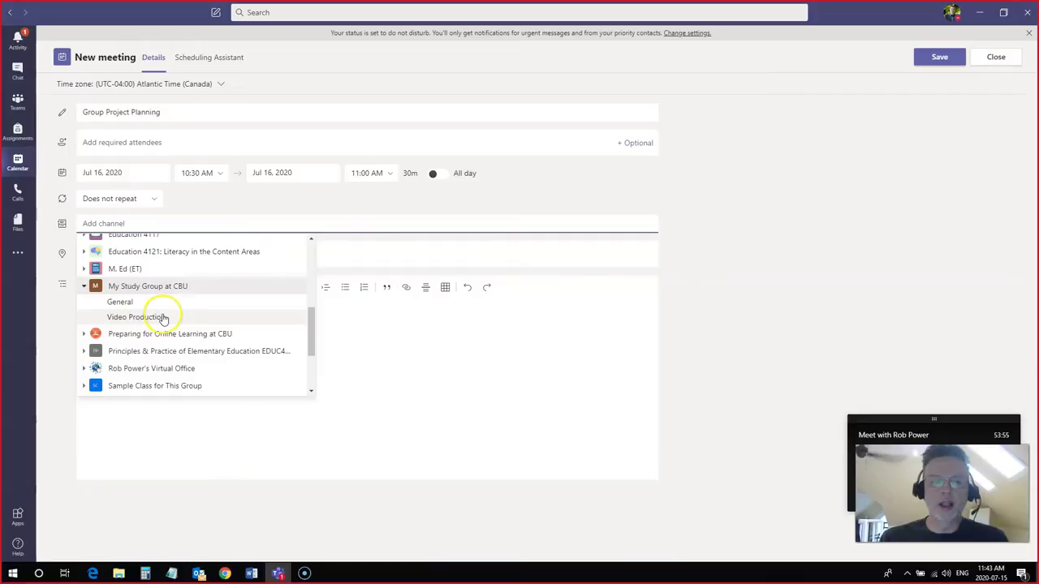
click(120, 303)
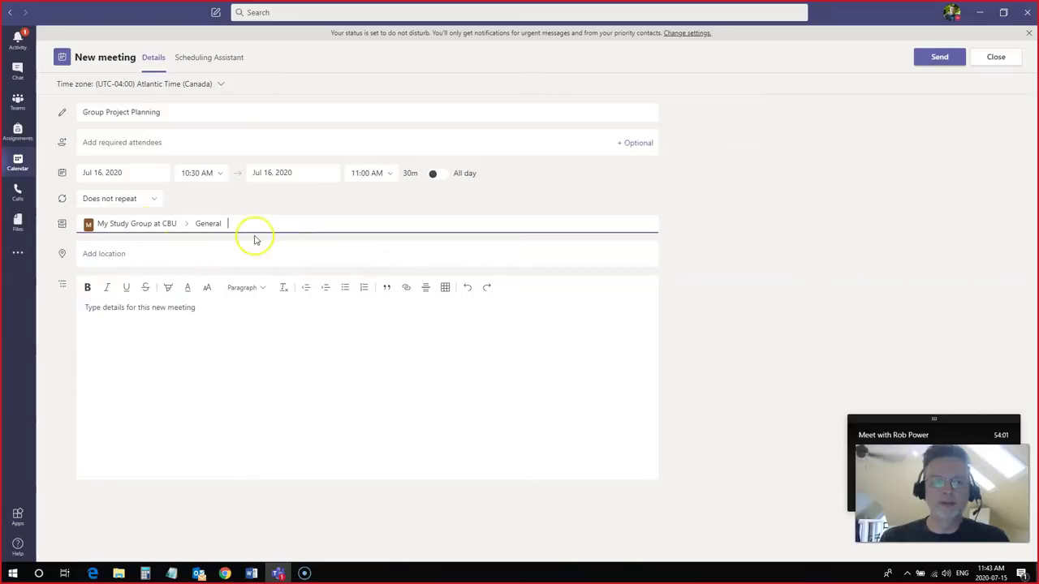
Enter "This is a test meeting!" as the meeting details and send the invitation
click(232, 328)
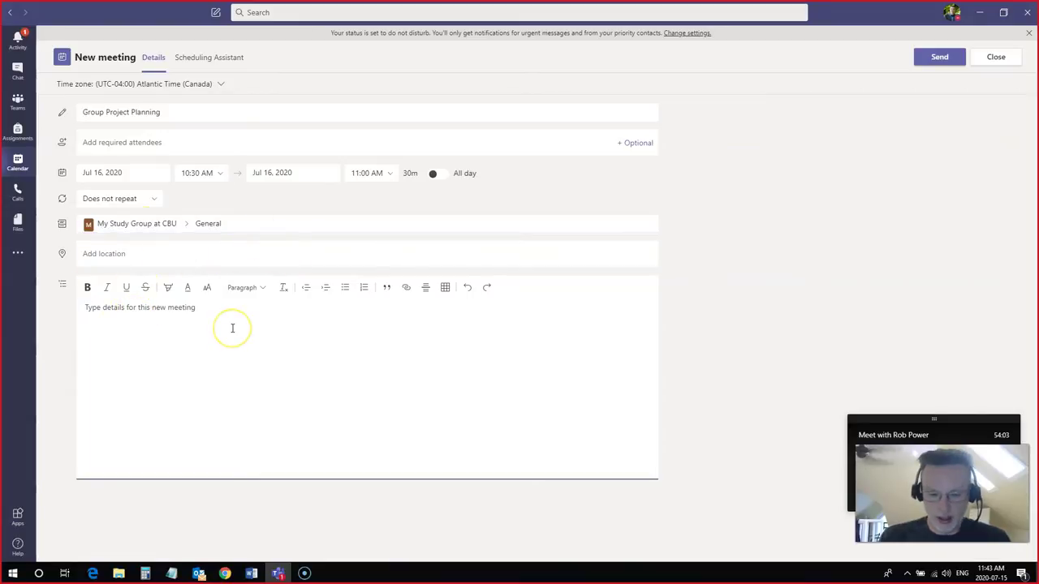
text(This is a test meeting!)
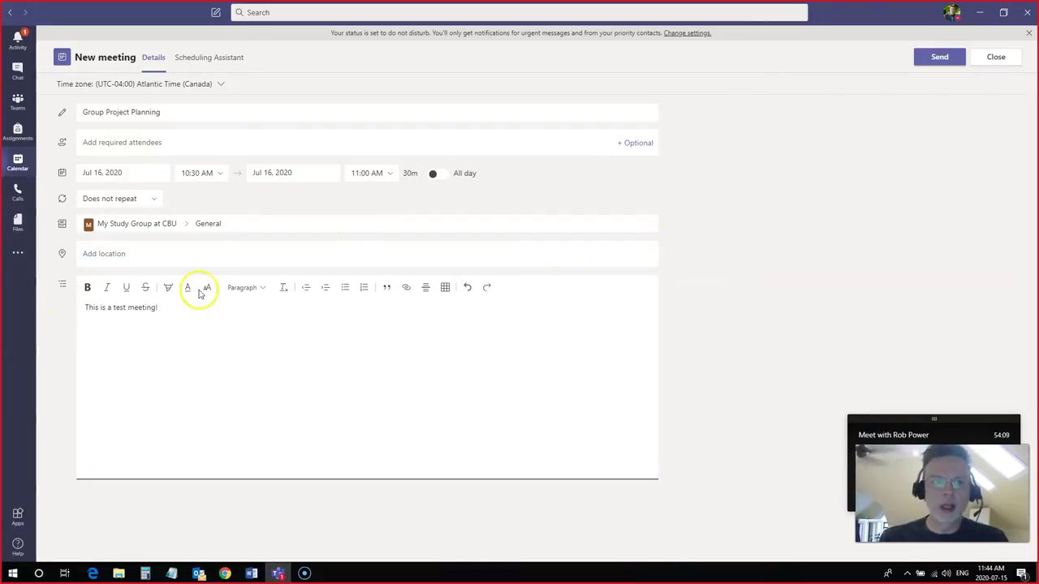
click(939, 59)
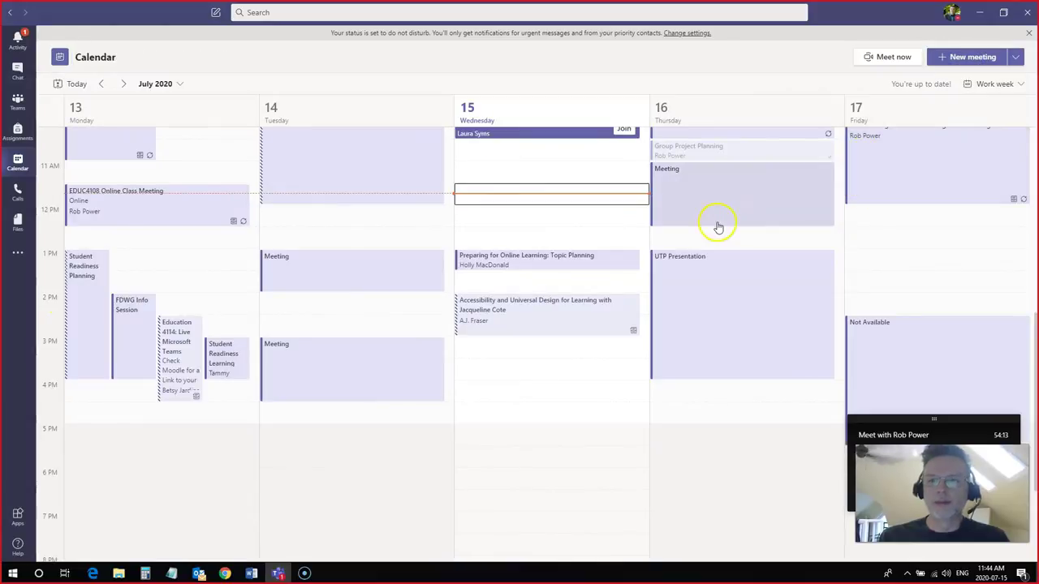
Check the Group Project Planning meeting in the calendar and its announcement in the study group's General channel
drag(779, 135, 684, 168)
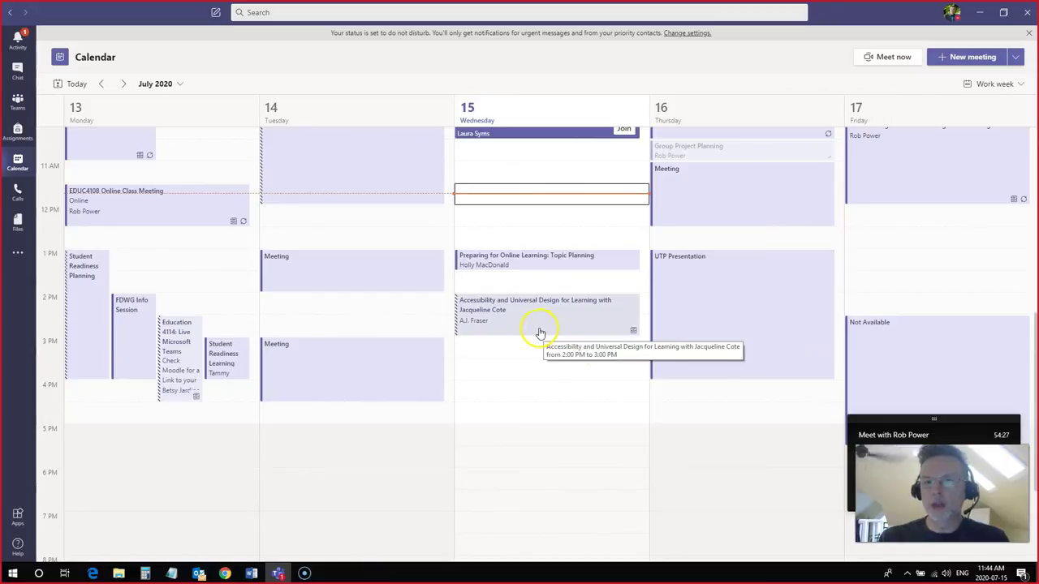
scroll(540, 334, up, 1)
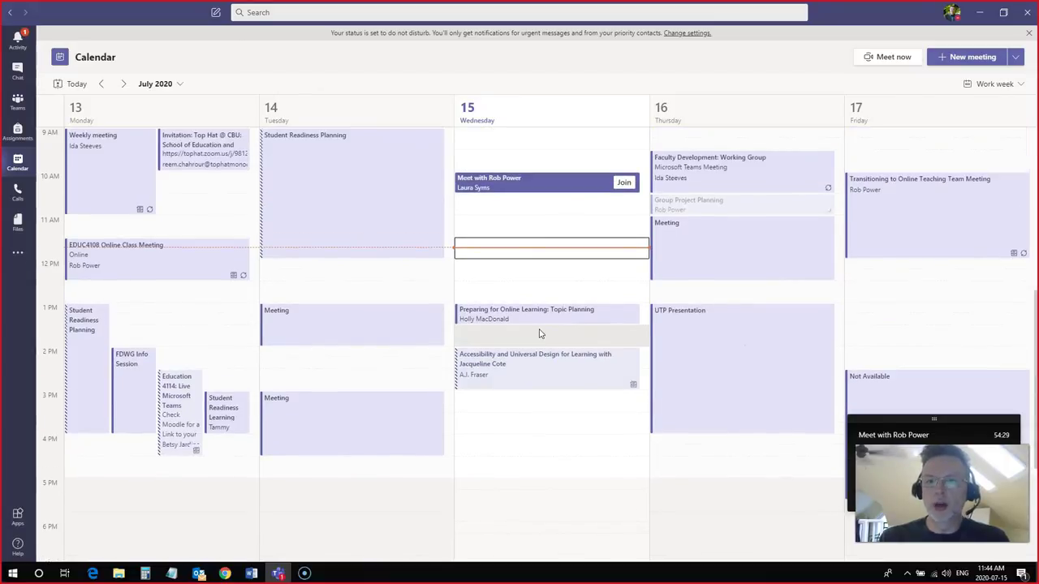
drag(723, 230, 486, 188)
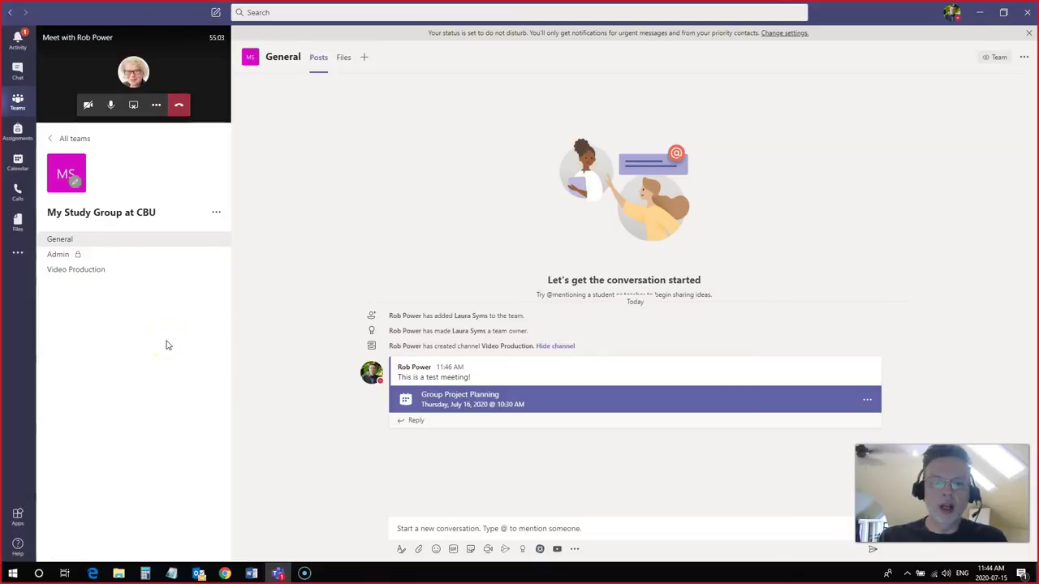
Post a "Hi" greeting in the General channel that mentions the suggested team member
click(425, 528)
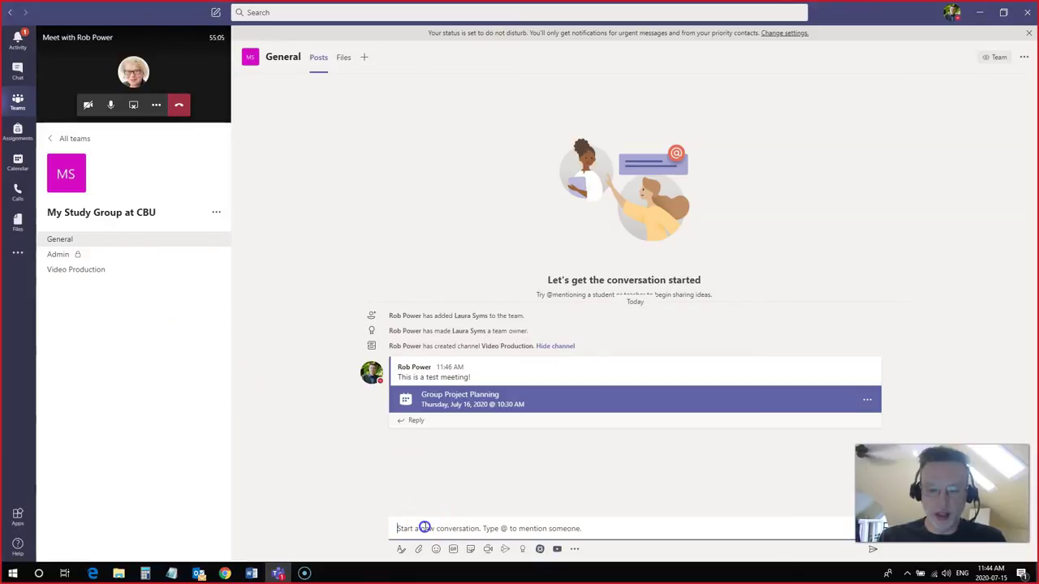
text(Hi, @)
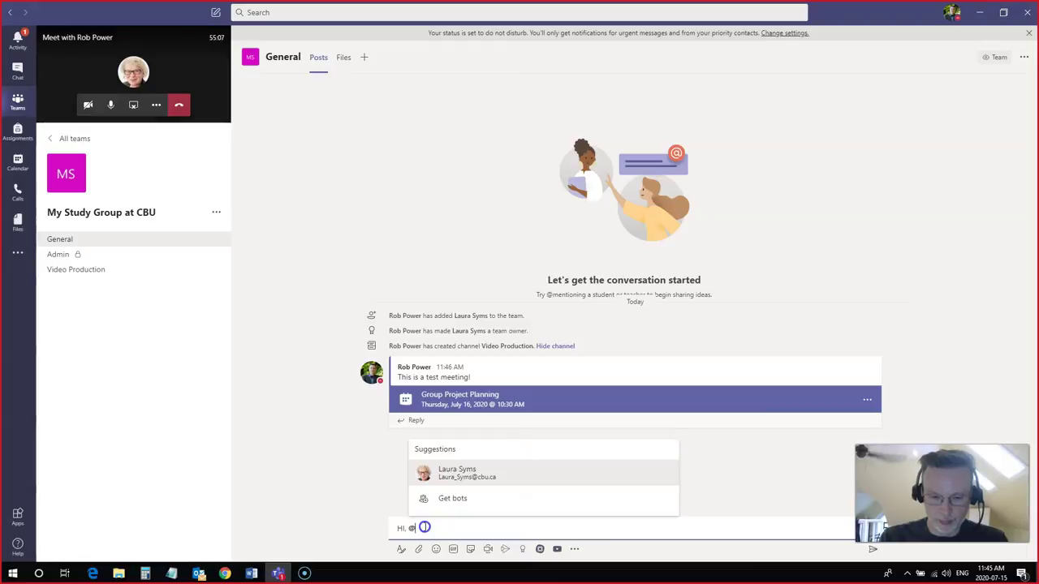
click(452, 473)
text(!)
key(Return)
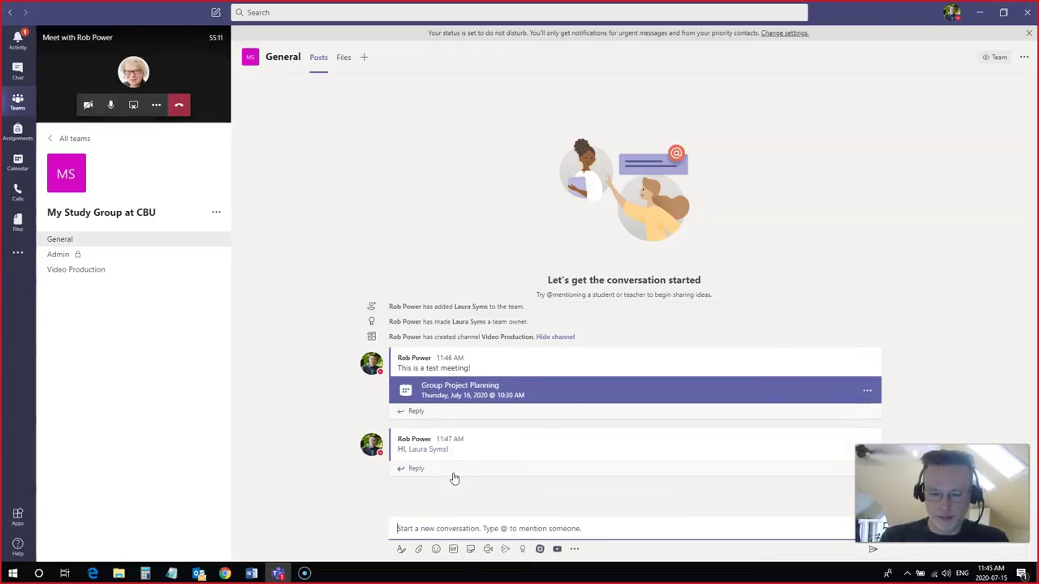
Post the message "Let's Meet now!" as a new conversation in the General channel
text(Let's Meet)
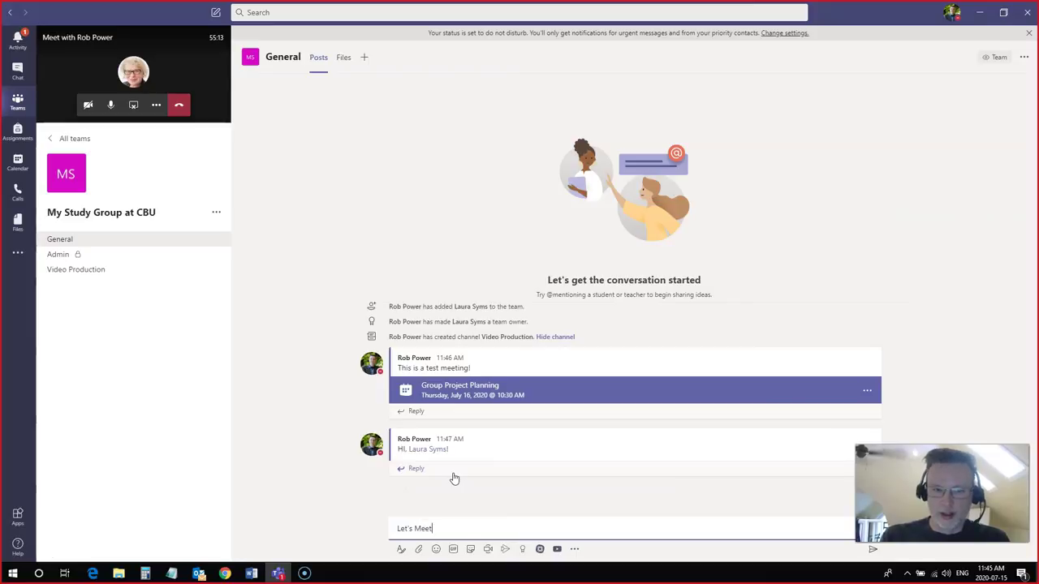
text( now!)
key(Return)
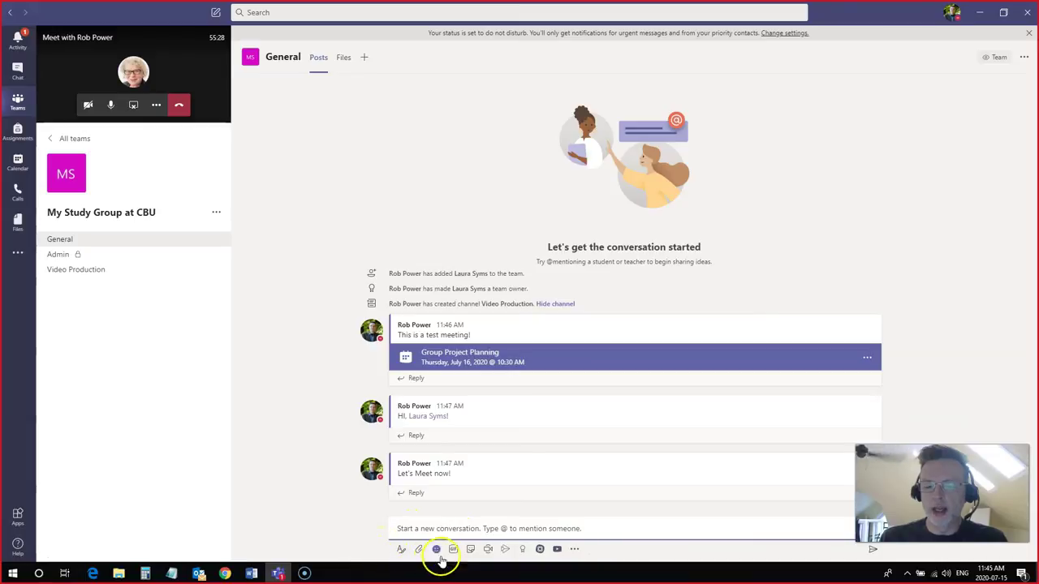
Set up an instant video meeting in the General channel with the subject "Test Meeting"
click(488, 550)
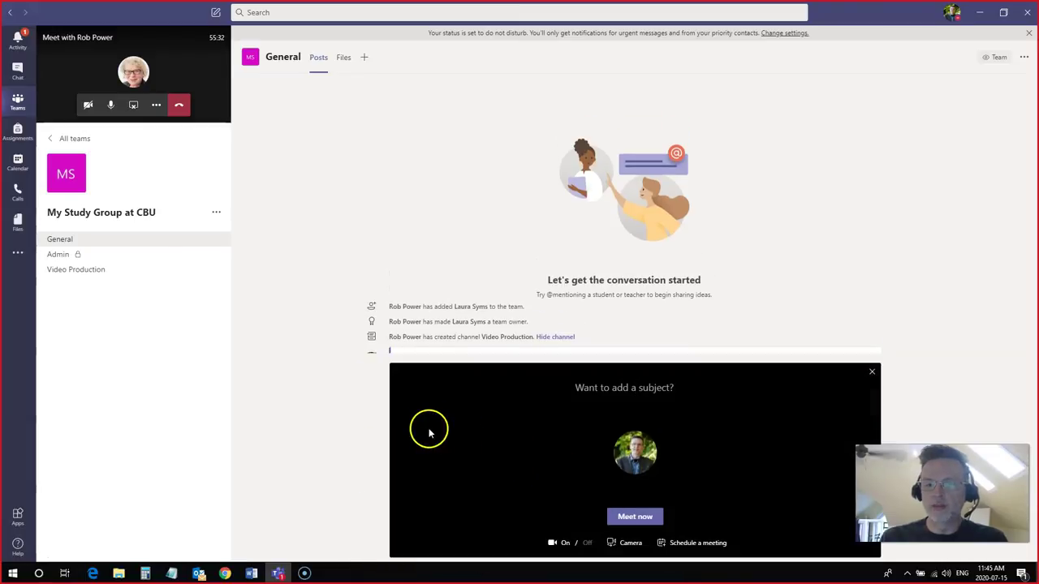
text(Test)
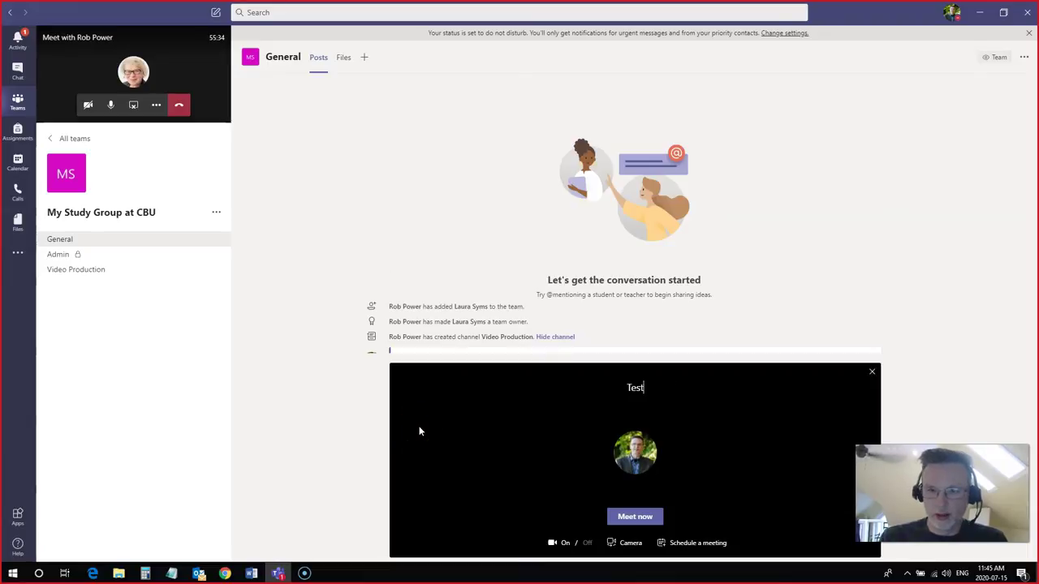
text( Meeting)
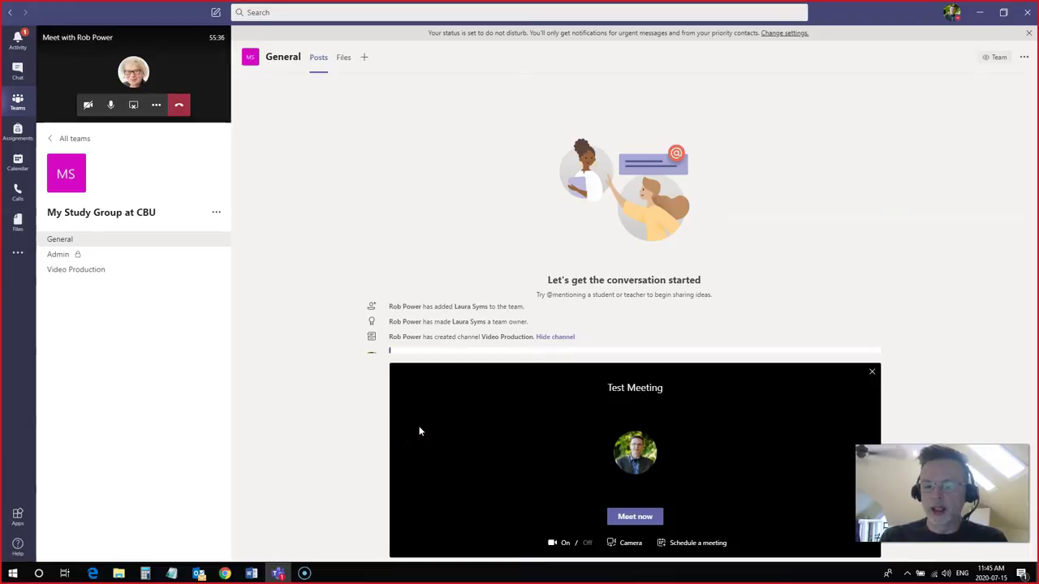
click(638, 515)
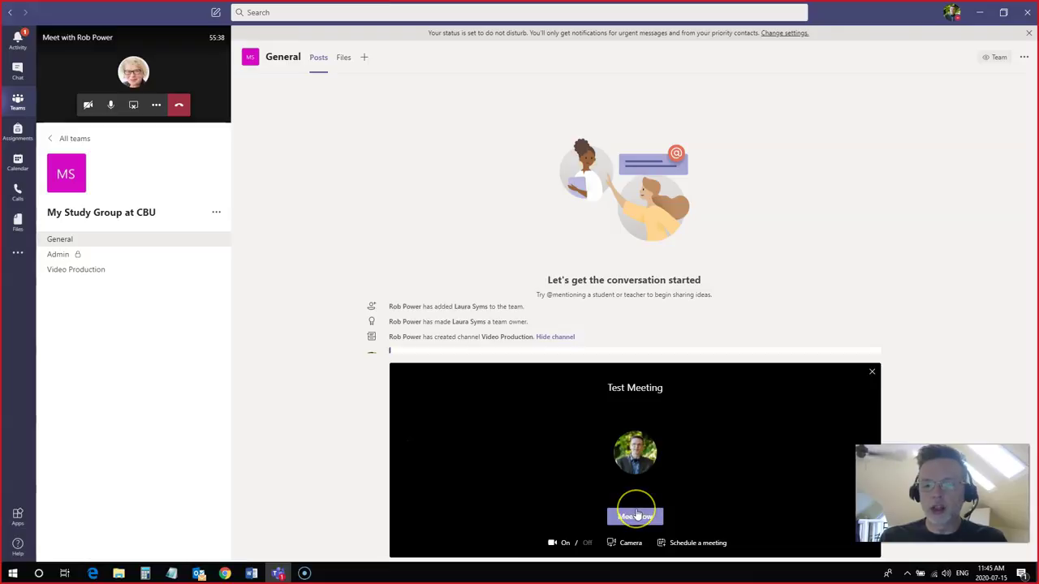
click(623, 517)
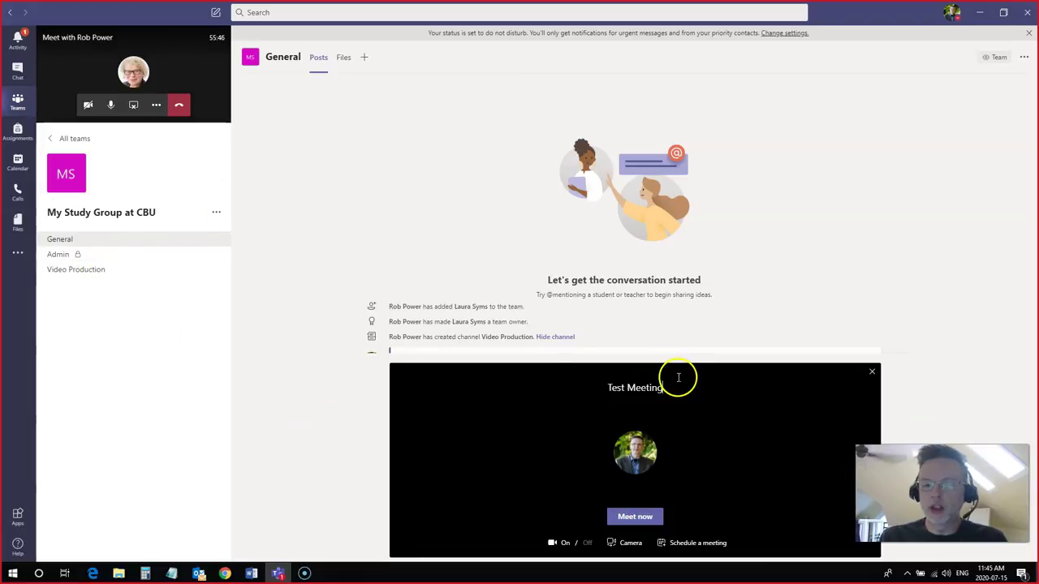
click(662, 388)
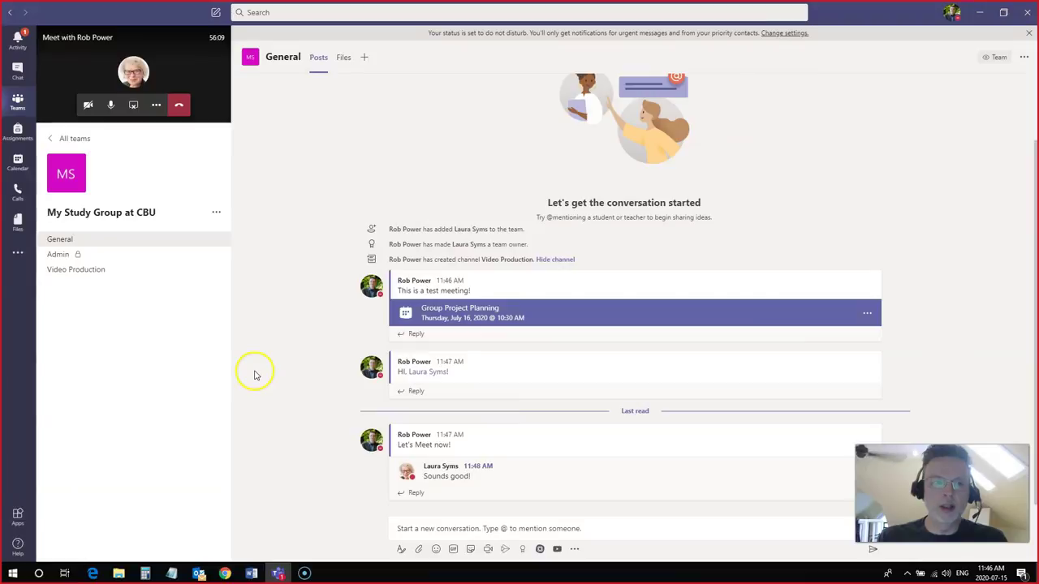
Start an instant meeting from the calendar
click(18, 162)
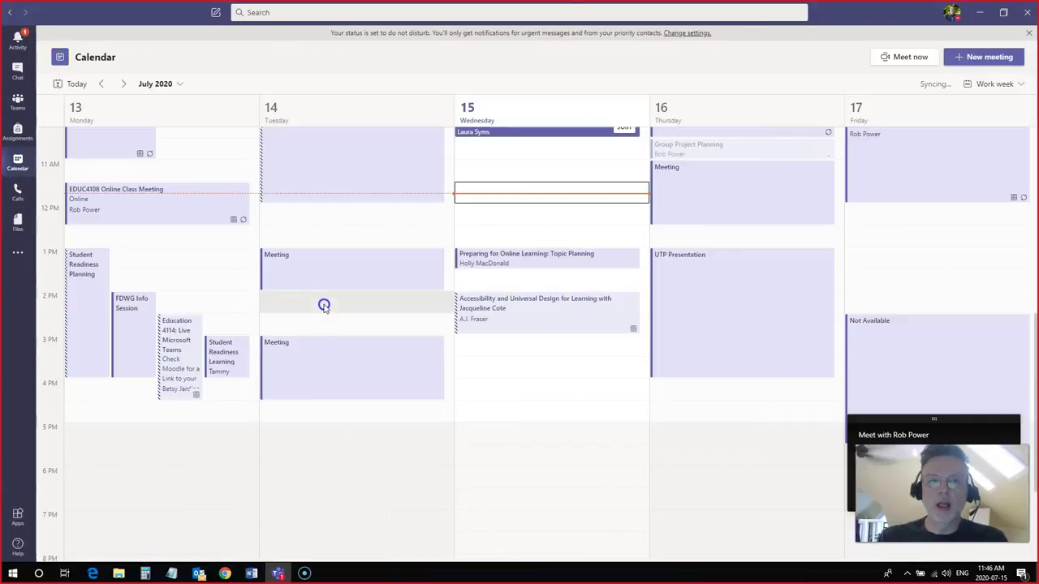
click(886, 57)
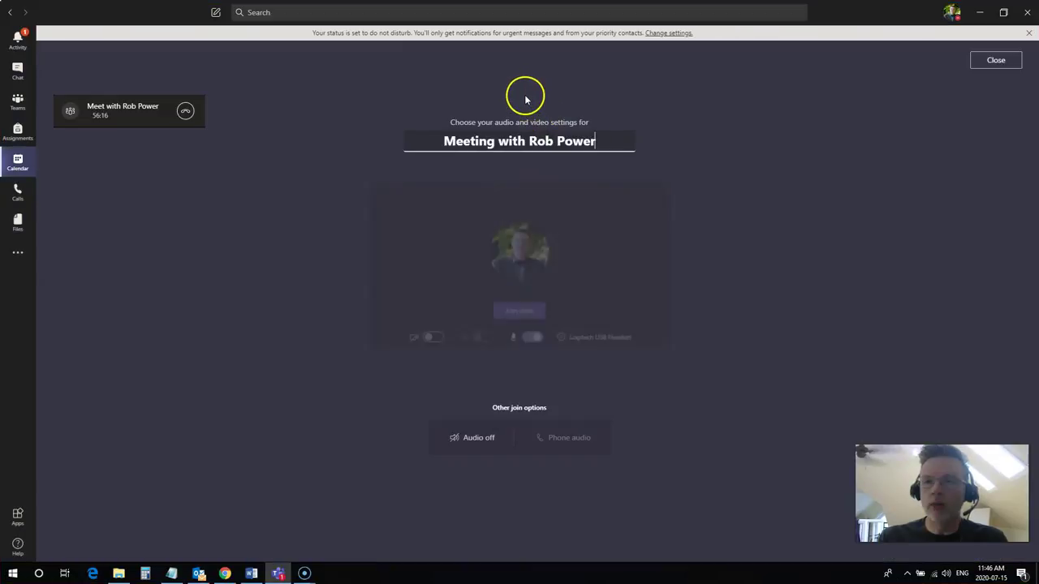